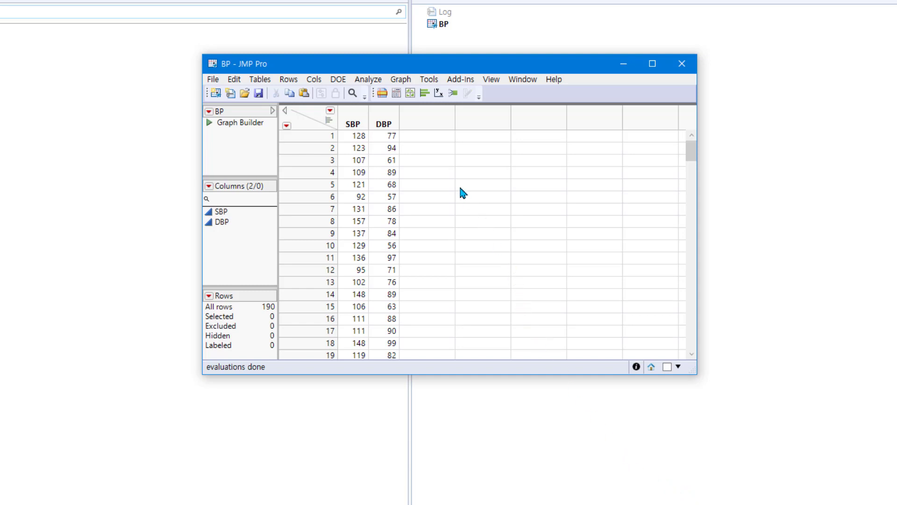
Step: Add a new column after DBP in the BP data table and name it Group
{"action": "double_click", "coordinate": [423, 118]}
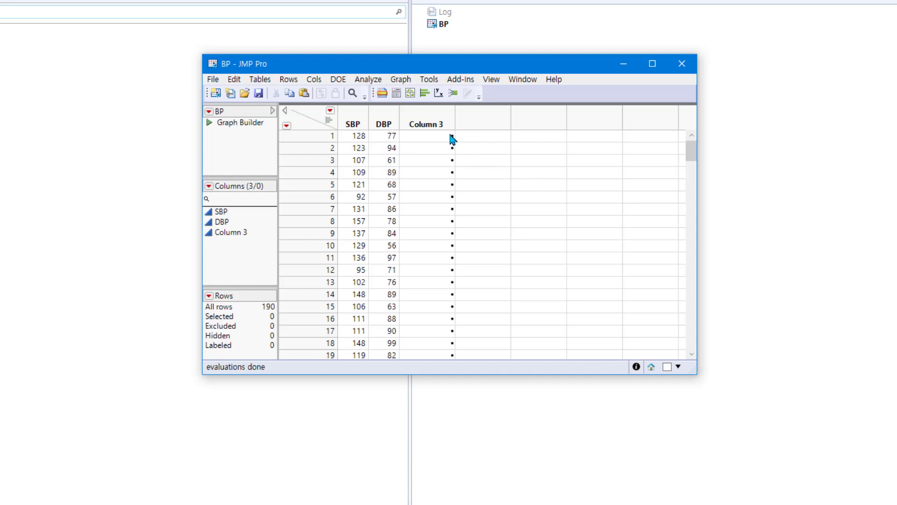
{"action": "left_click", "coordinate": [430, 114]}
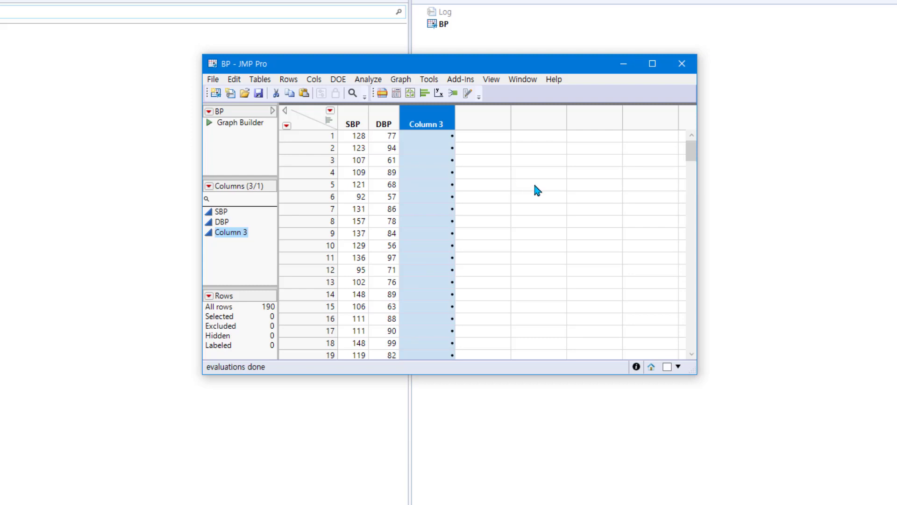
{"action": "type", "text": "Group"}
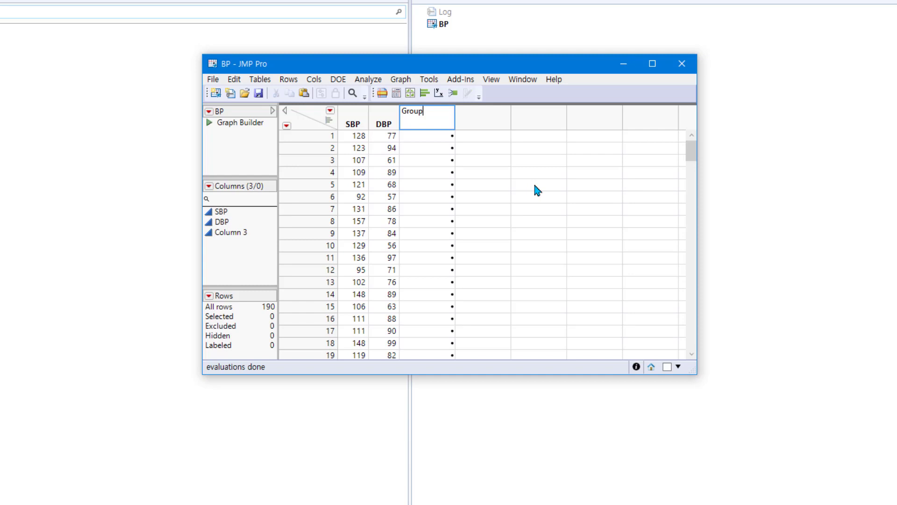
{"action": "key", "text": "Return"}
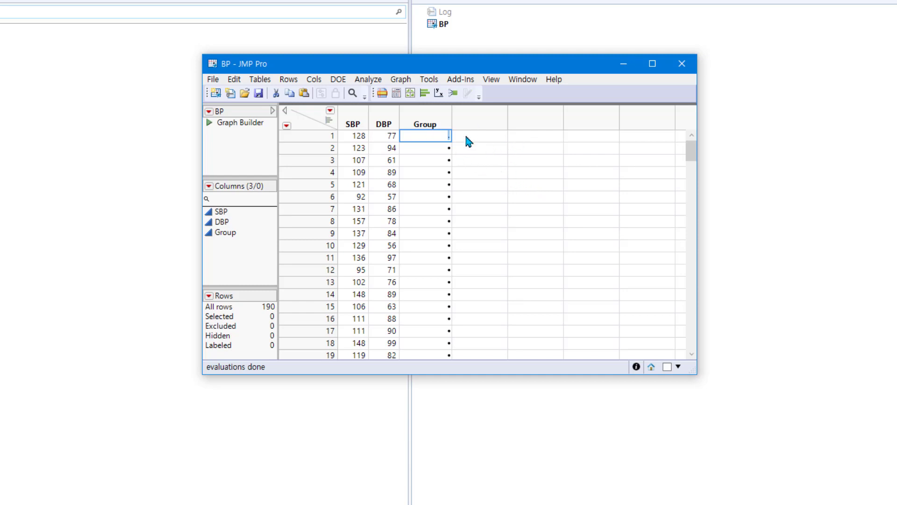
Step: Open the formula editor for the Group column and insert a conditional If function
{"action": "right_click", "coordinate": [427, 122]}
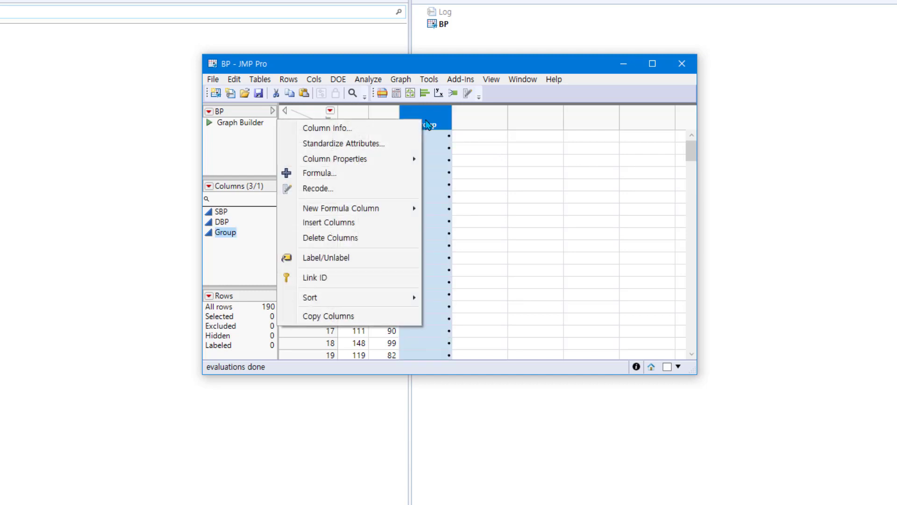
{"action": "left_click", "coordinate": [379, 177]}
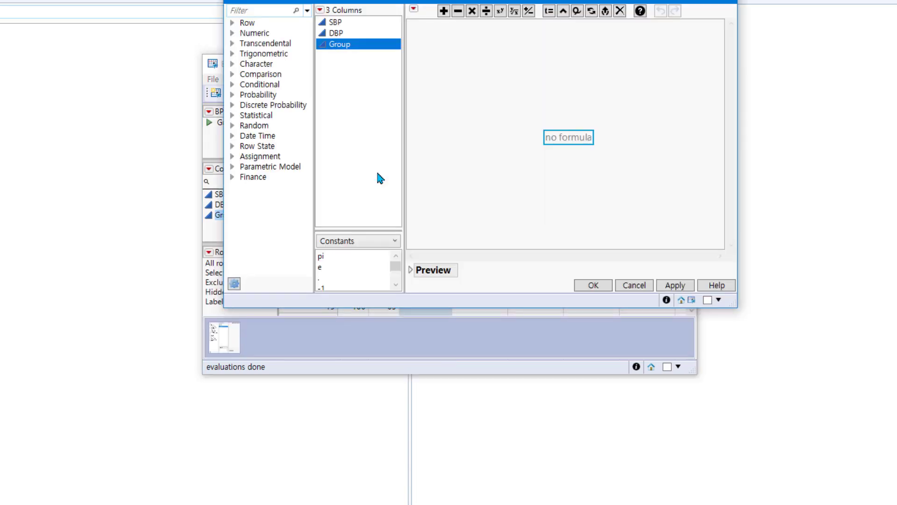
{"action": "left_click_drag", "start_coordinate": [494, 2], "coordinate": [440, 97]}
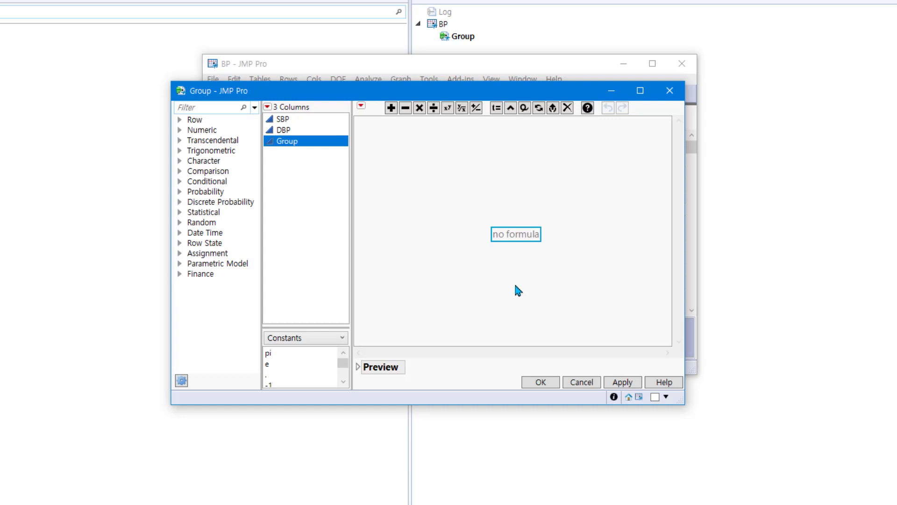
{"action": "left_click", "coordinate": [180, 184]}
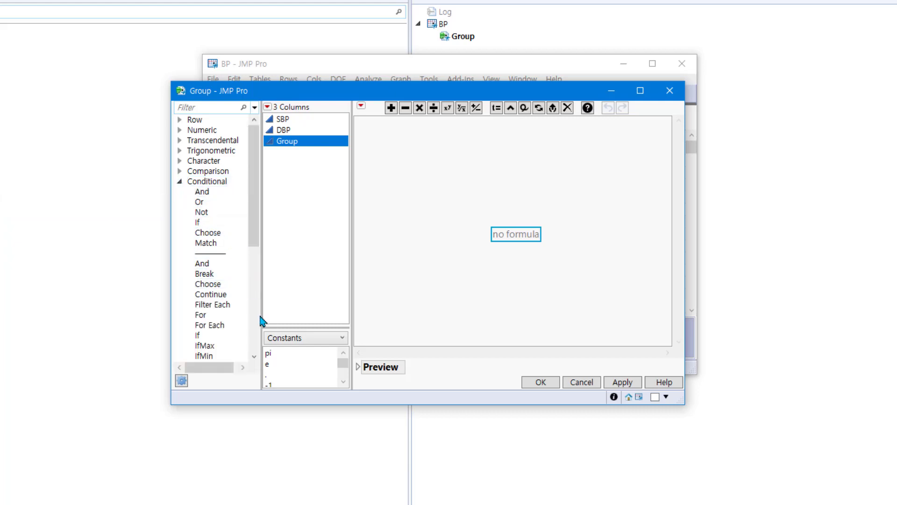
{"action": "left_click", "coordinate": [198, 223]}
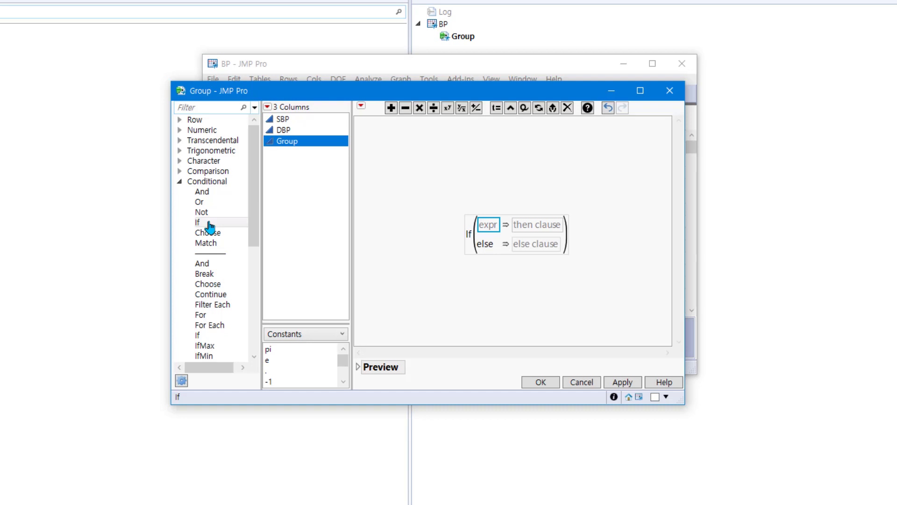
Step: Set the If expression's first condition to DBP < 80
{"action": "left_click", "coordinate": [299, 135]}
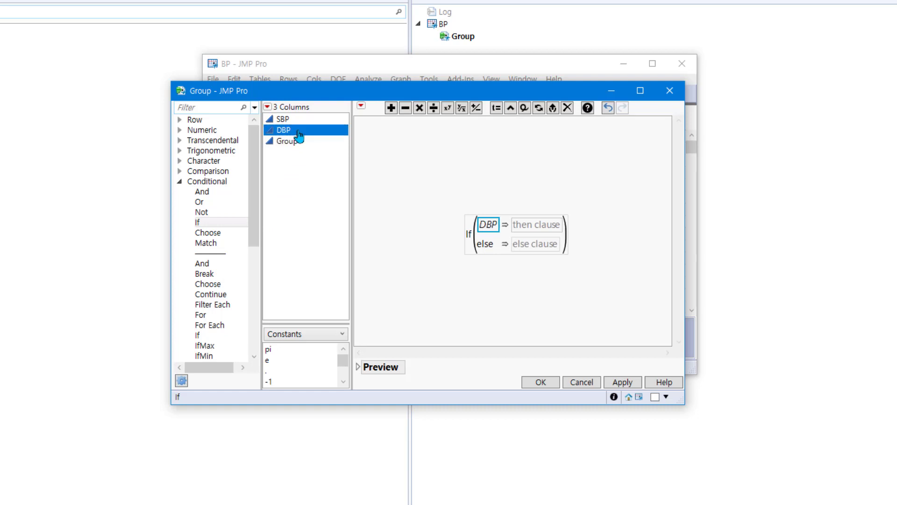
{"action": "type", "text": "<"}
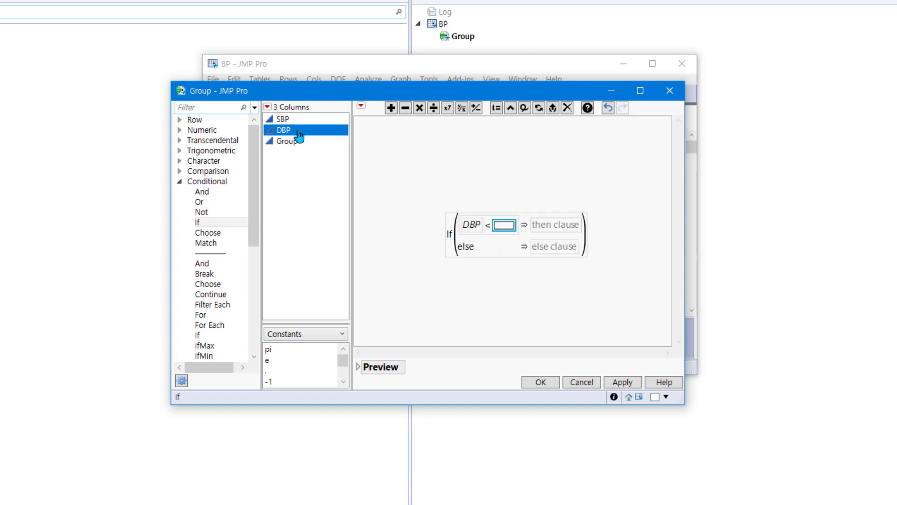
{"action": "type", "text": "80"}
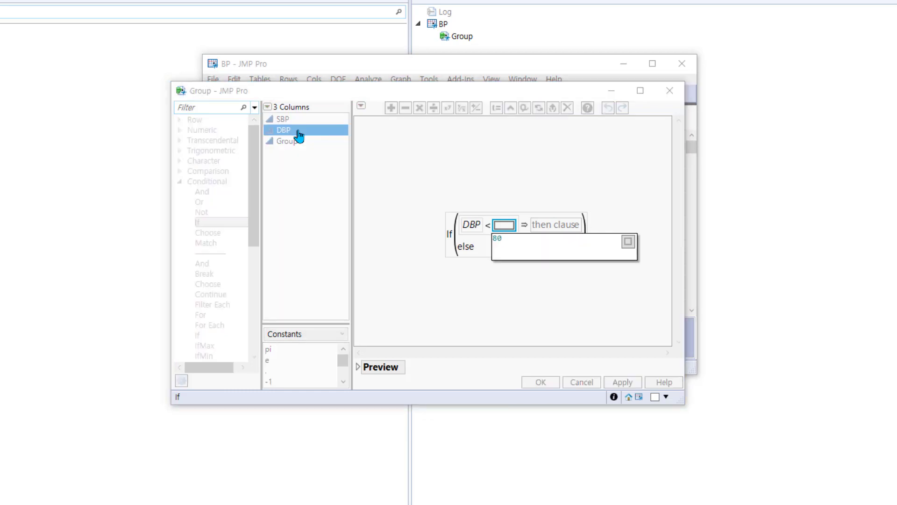
{"action": "key", "text": "Return"}
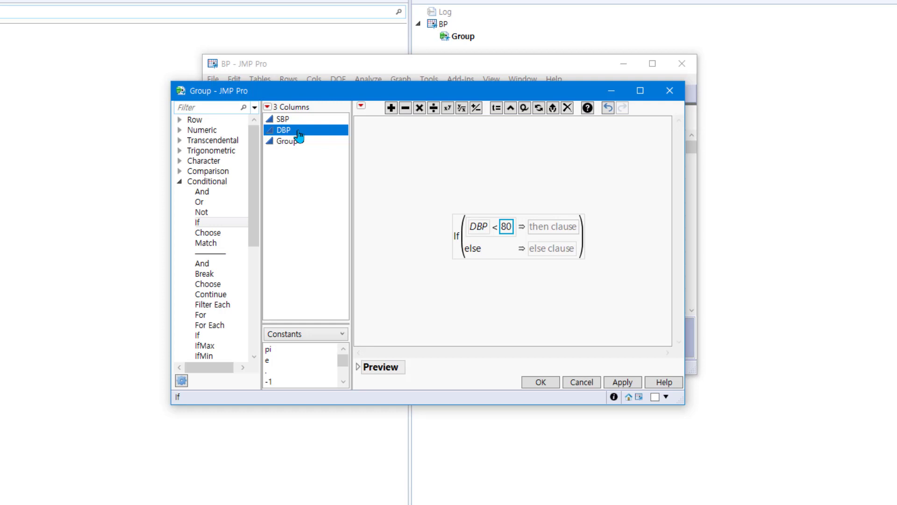
{"action": "key", "text": "Tab"}
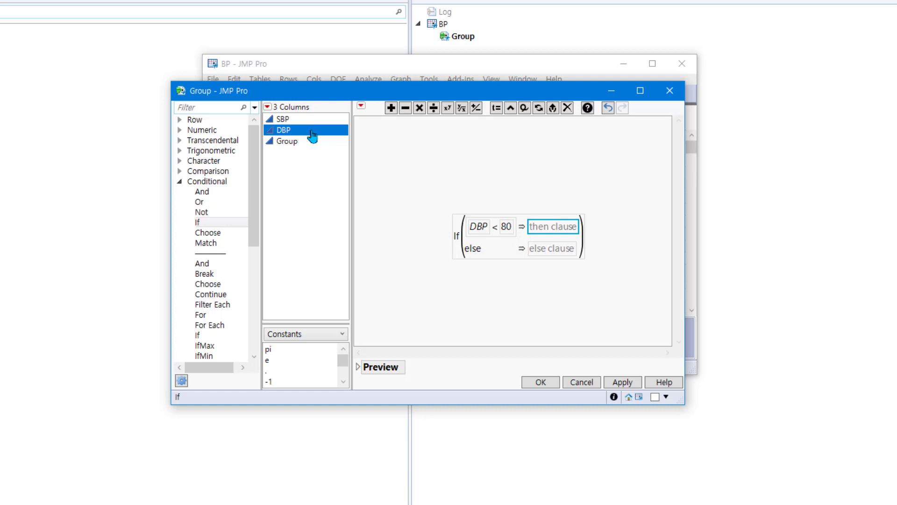
Step: Extend the whole DBP < 80 condition with an And requiring SBP < 120
{"action": "left_click", "coordinate": [494, 234]}
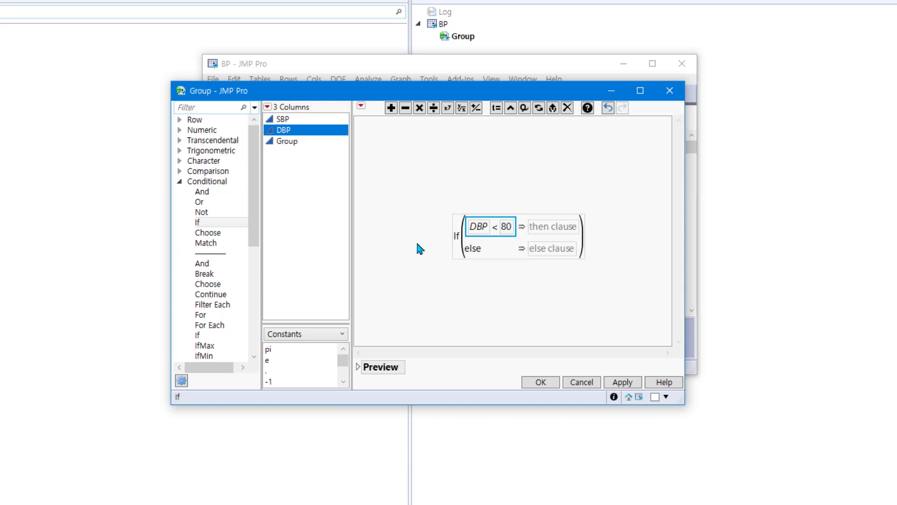
{"action": "left_click", "coordinate": [202, 192]}
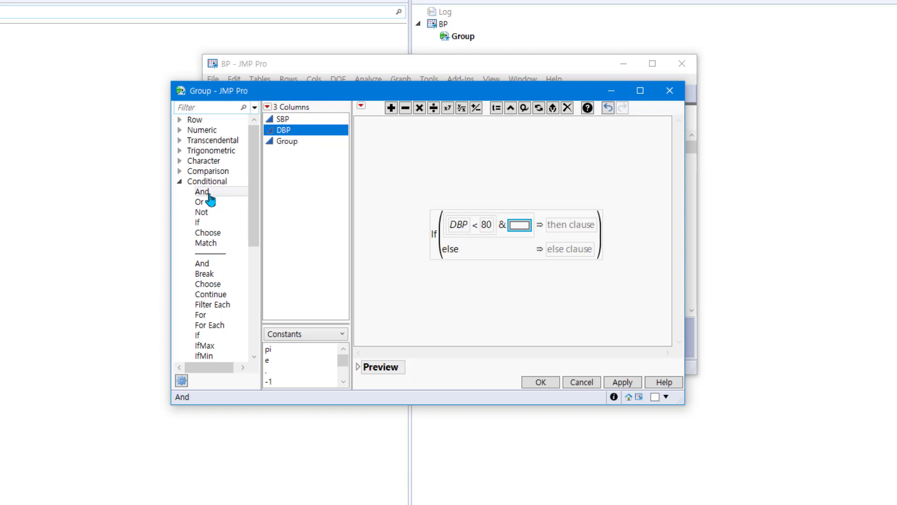
{"action": "left_click", "coordinate": [295, 122]}
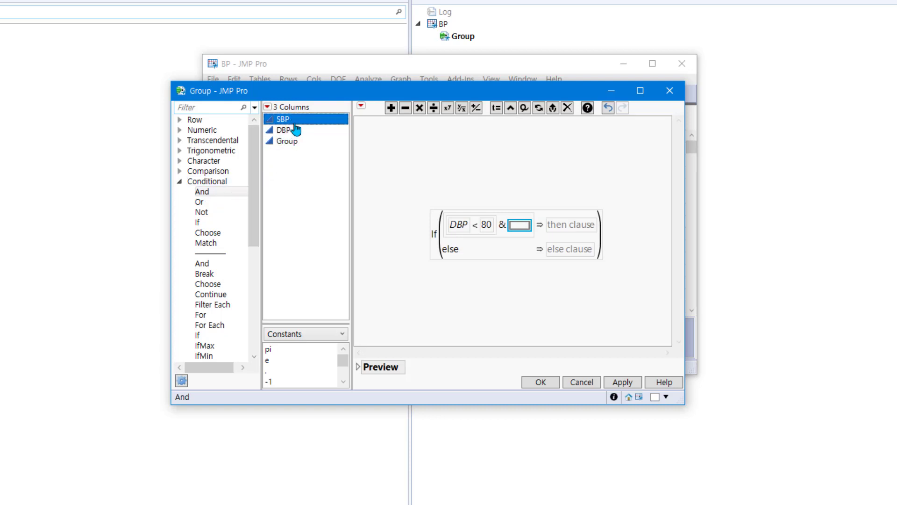
{"action": "key", "text": "less"}
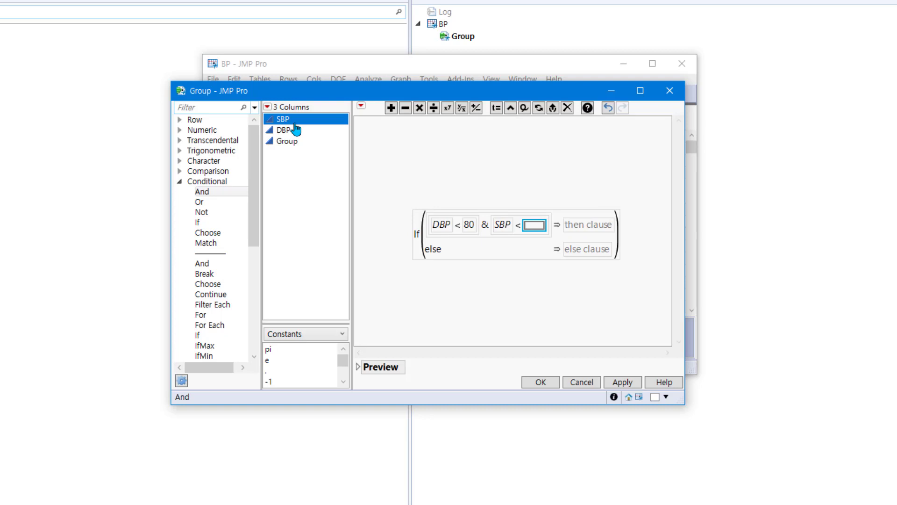
{"action": "type", "text": "120"}
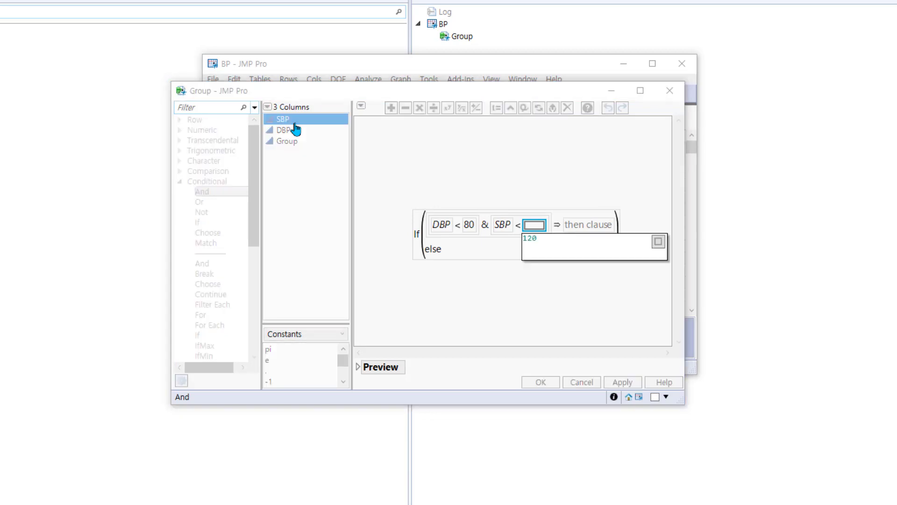
{"action": "key", "text": "Return"}
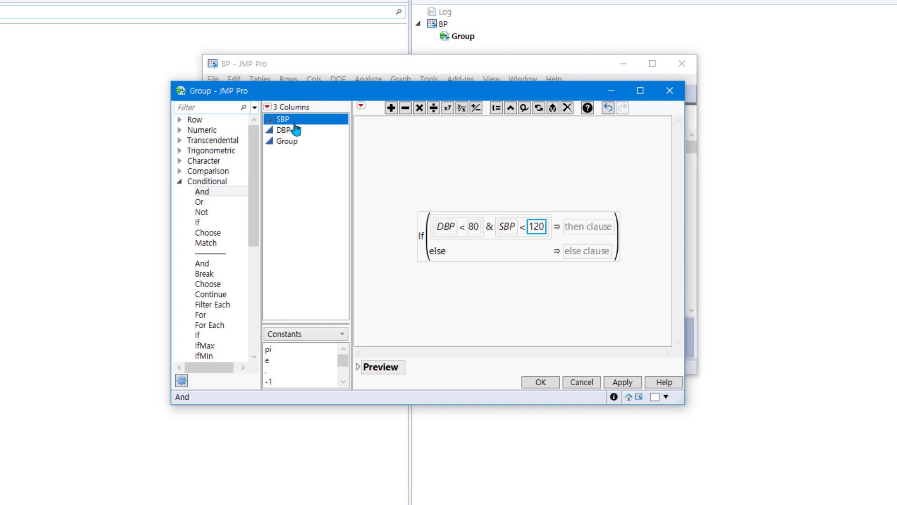
{"action": "left_click", "coordinate": [591, 234]}
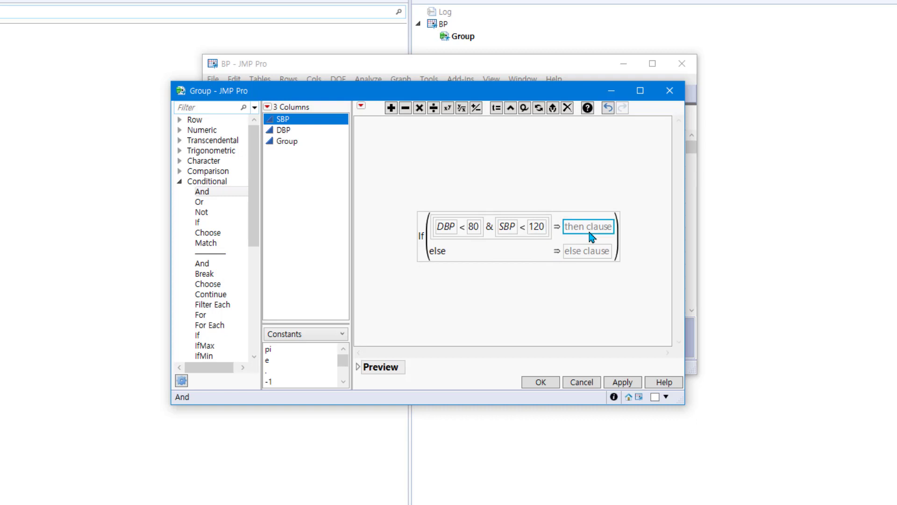
{"action": "left_click", "coordinate": [301, 145]}
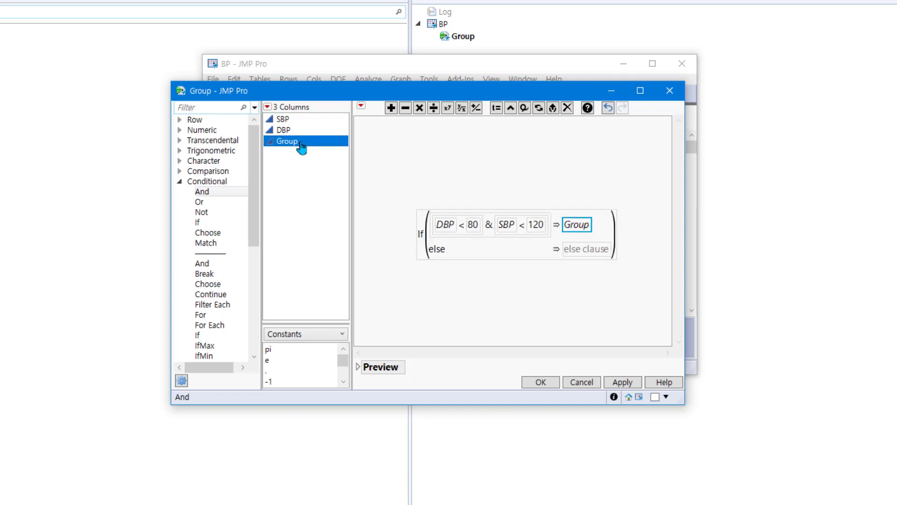
{"action": "type", "text": "=\""}
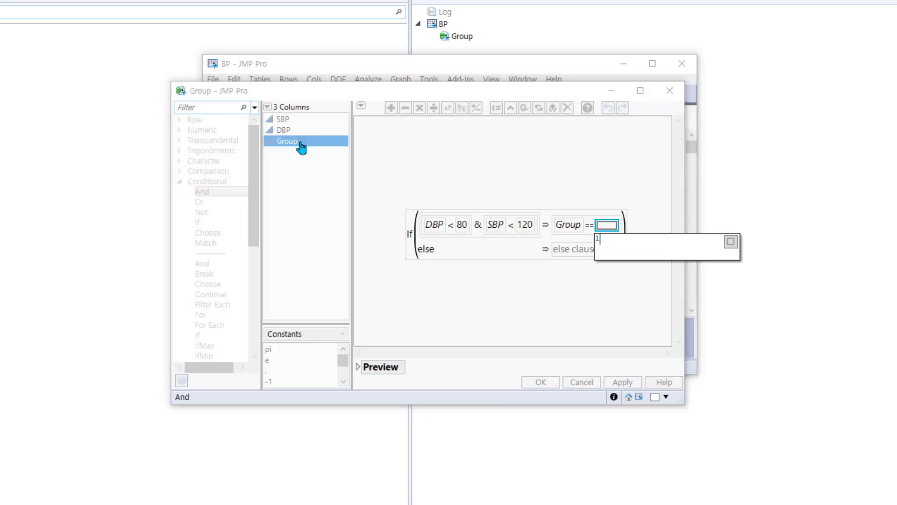
{"action": "key", "text": "Escape"}
{"action": "type", "text": "1"}
{"action": "key", "text": "Return"}
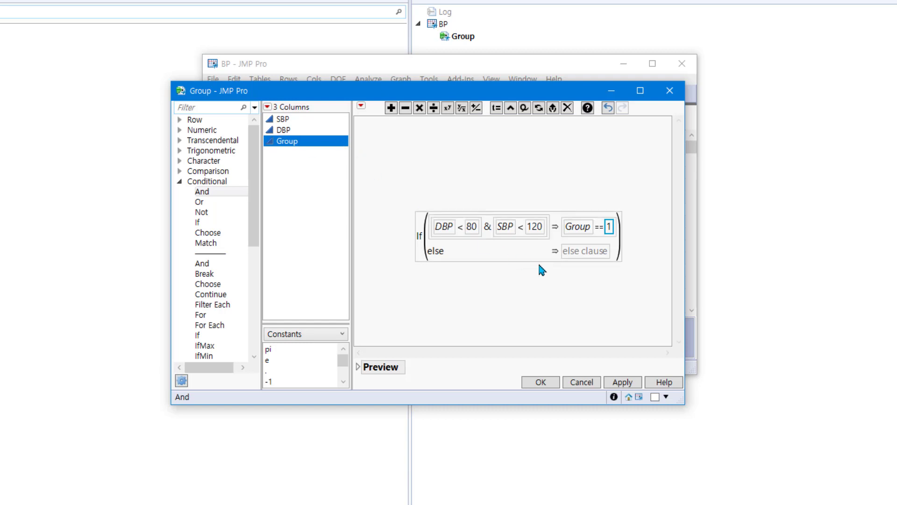
{"action": "left_click", "coordinate": [587, 233]}
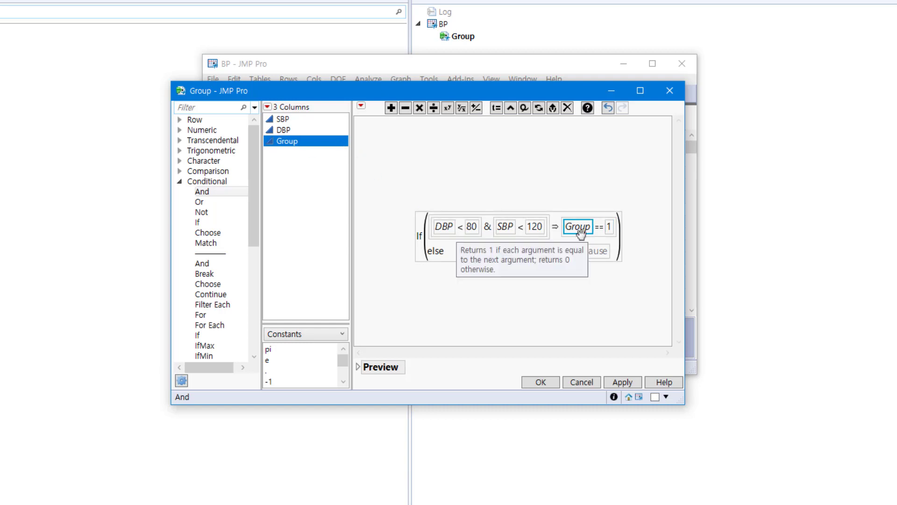
{"action": "left_click", "coordinate": [604, 226]}
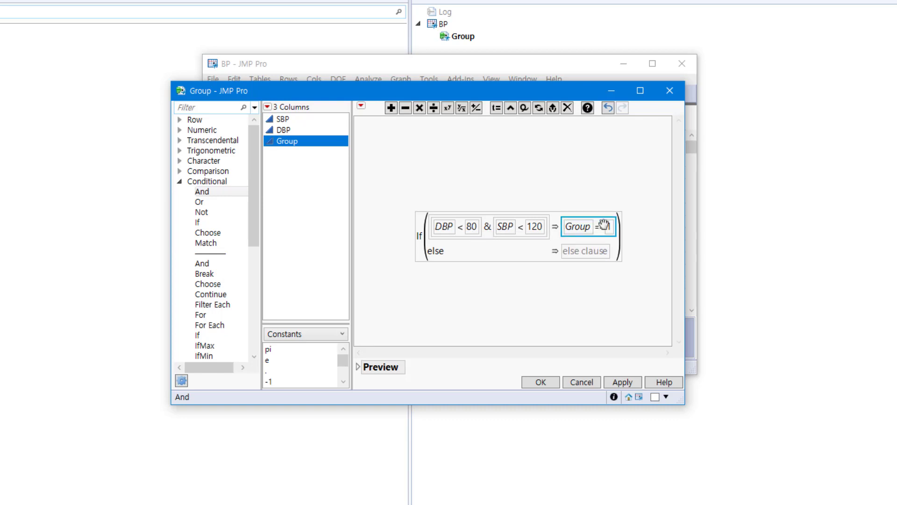
{"action": "key", "text": "Delete"}
Step: Set the then clause of the DBP < 80 & SBP < 120 condition to 1
{"action": "double_click", "coordinate": [604, 224]}
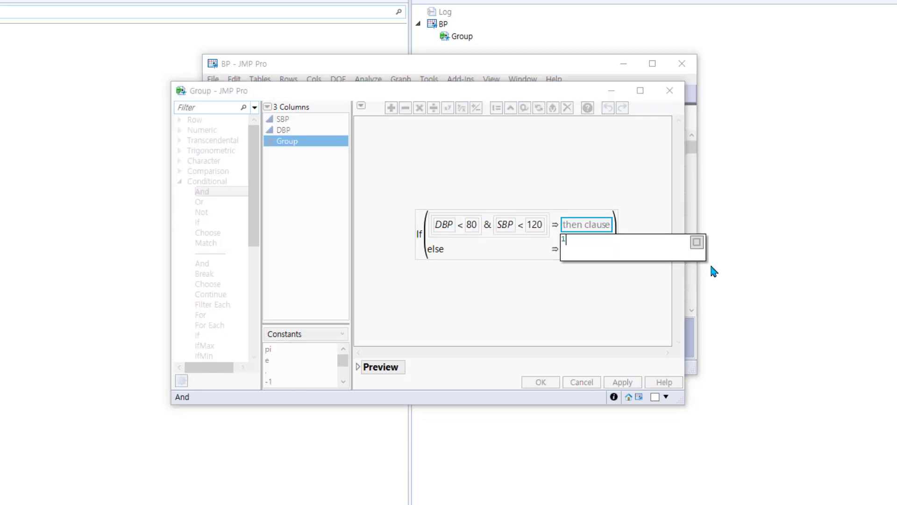
{"action": "type", "text": "1"}
{"action": "key", "text": "Return"}
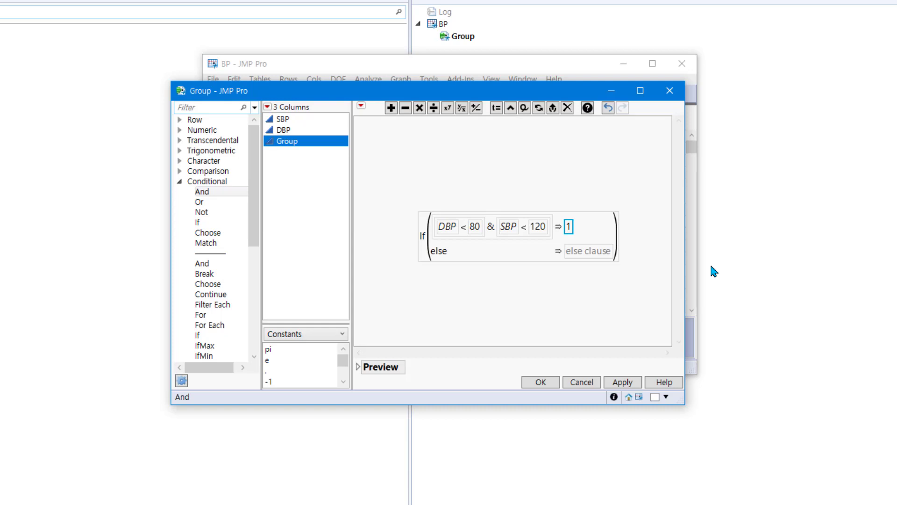
Step: Nest a second If function in the else clause with the condition DBP < 90
{"action": "left_click", "coordinate": [583, 256]}
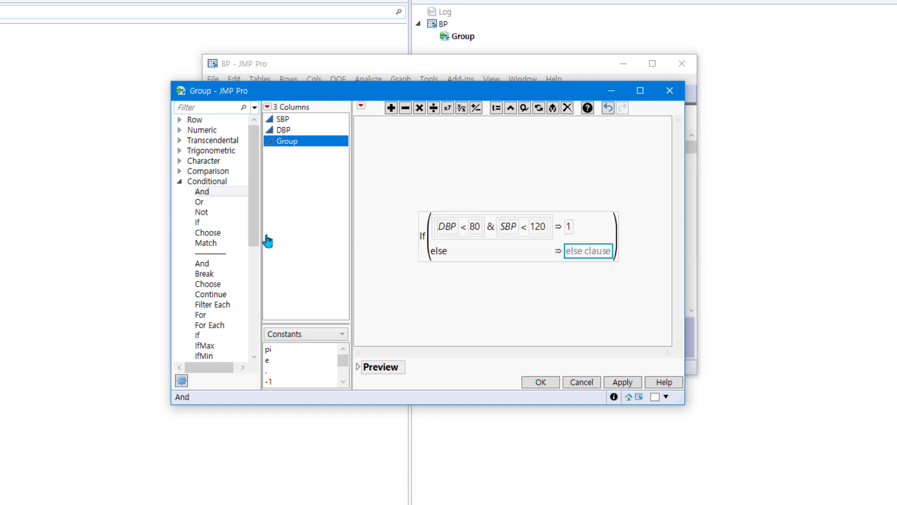
{"action": "left_click", "coordinate": [227, 223]}
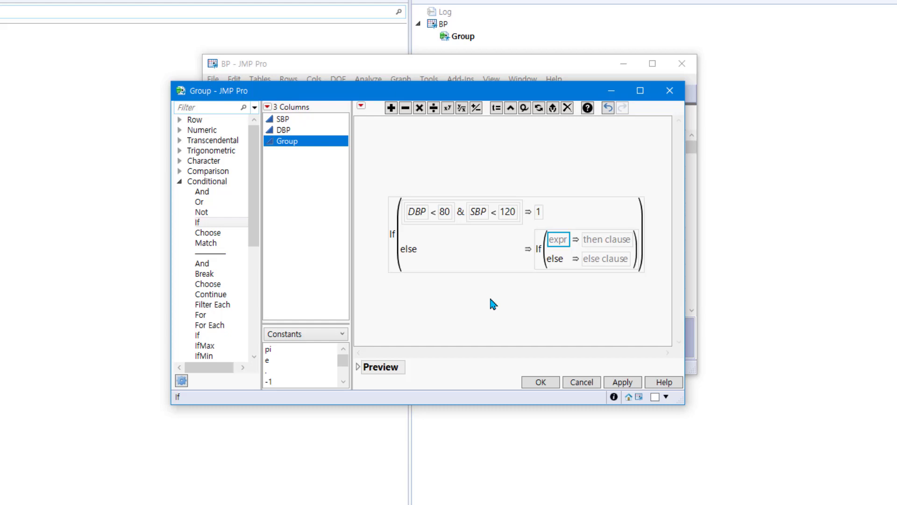
{"action": "left_click", "coordinate": [285, 131]}
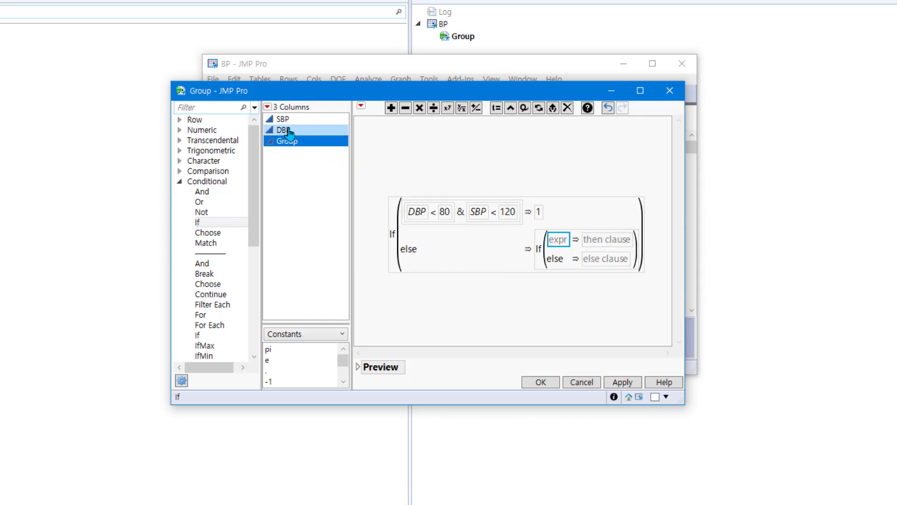
{"action": "key", "text": "less"}
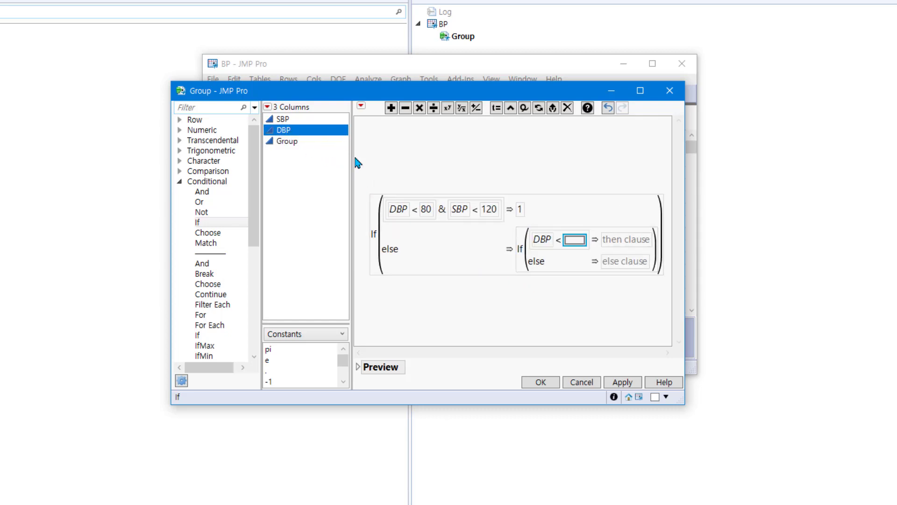
{"action": "type", "text": "90"}
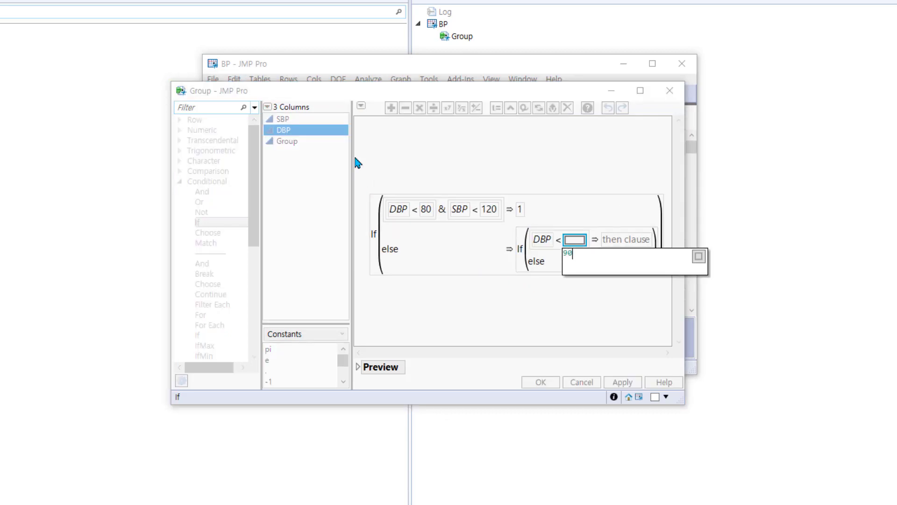
{"action": "key", "text": "Return"}
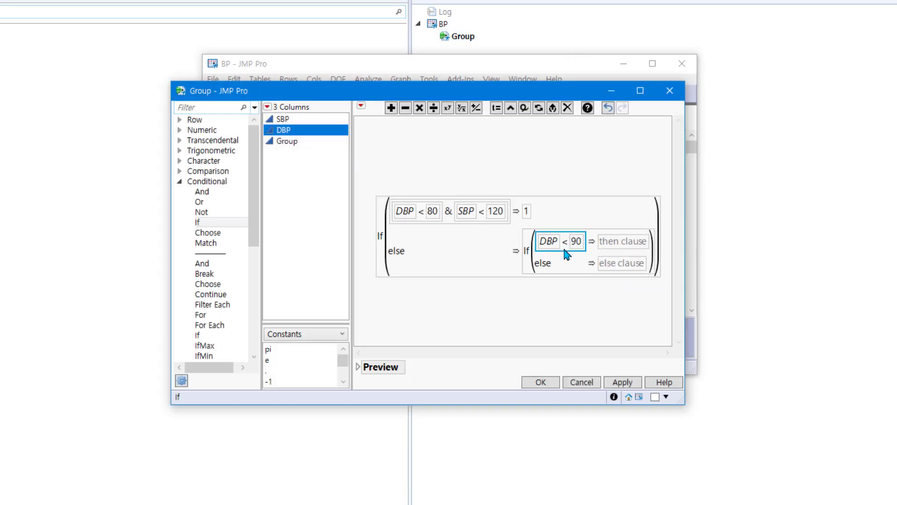
Step: Extend the nested DBP < 90 condition with an And requiring SBP < 140
{"action": "left_click", "coordinate": [228, 193]}
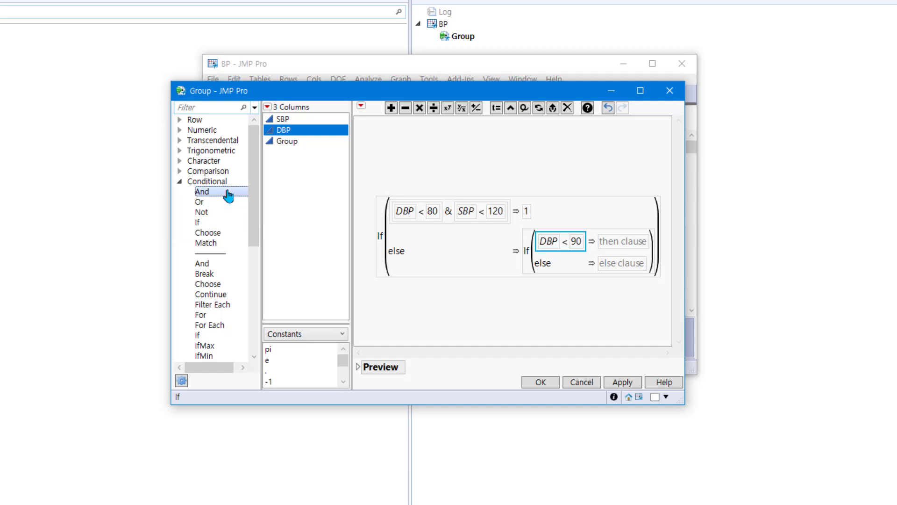
{"action": "left_click", "coordinate": [301, 121]}
{"action": "key", "text": "shift+comma"}
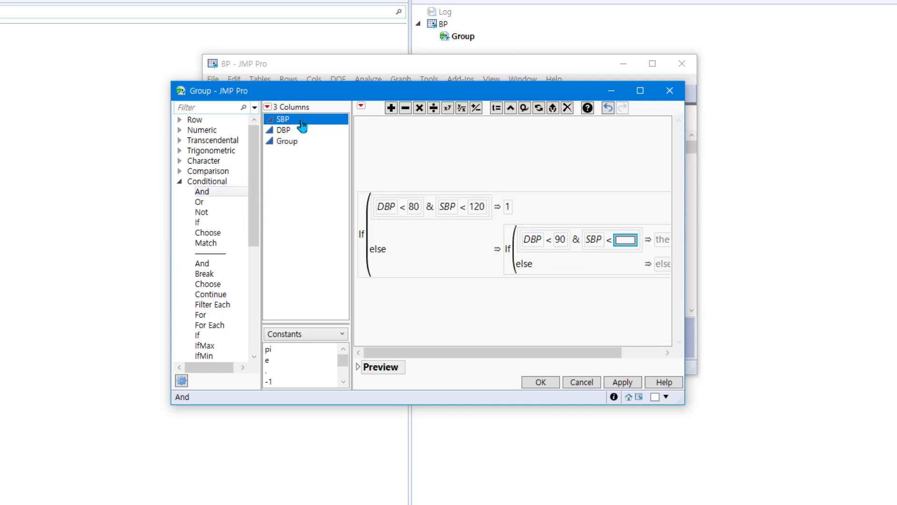
{"action": "type", "text": "140"}
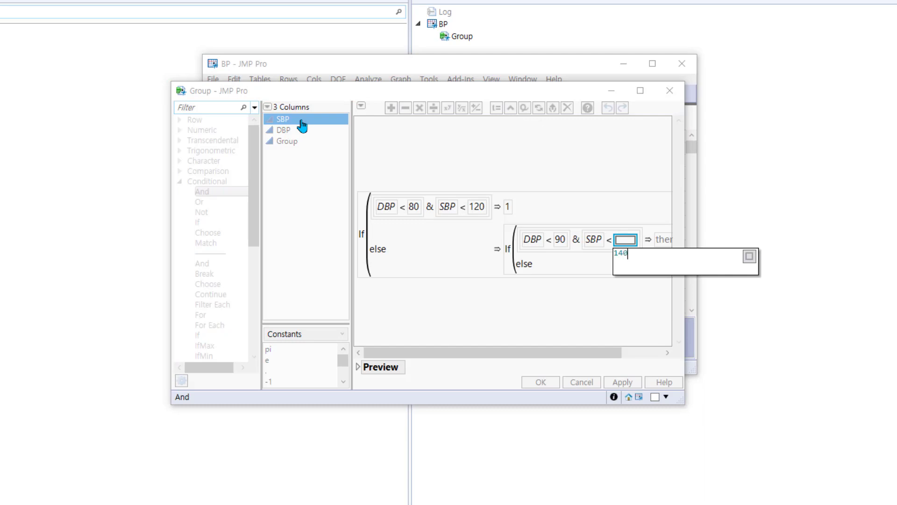
{"action": "key", "text": "Return"}
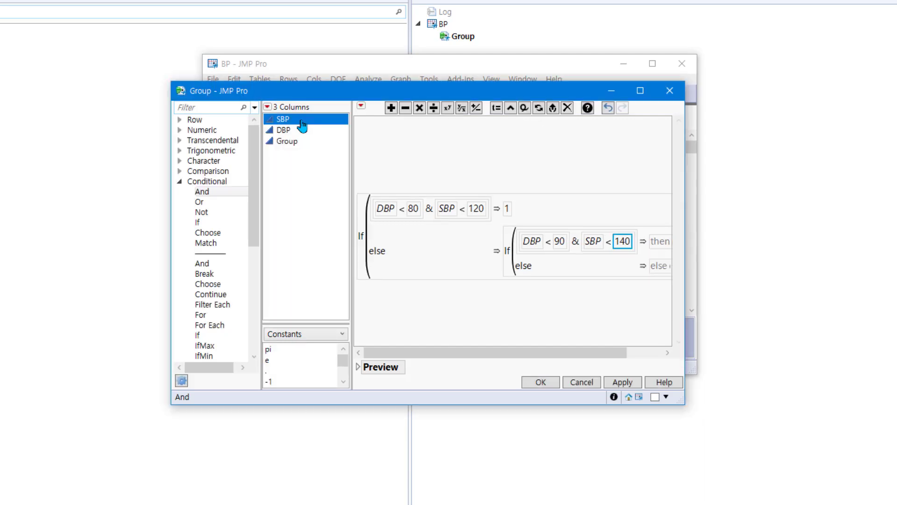
Step: Widen the formula editor window and set the then clause of the DBP < 90 & SBP < 140 condition to 2
{"action": "left_click", "coordinate": [658, 247]}
{"action": "left_click_drag", "start_coordinate": [623, 354], "coordinate": [763, 329]}
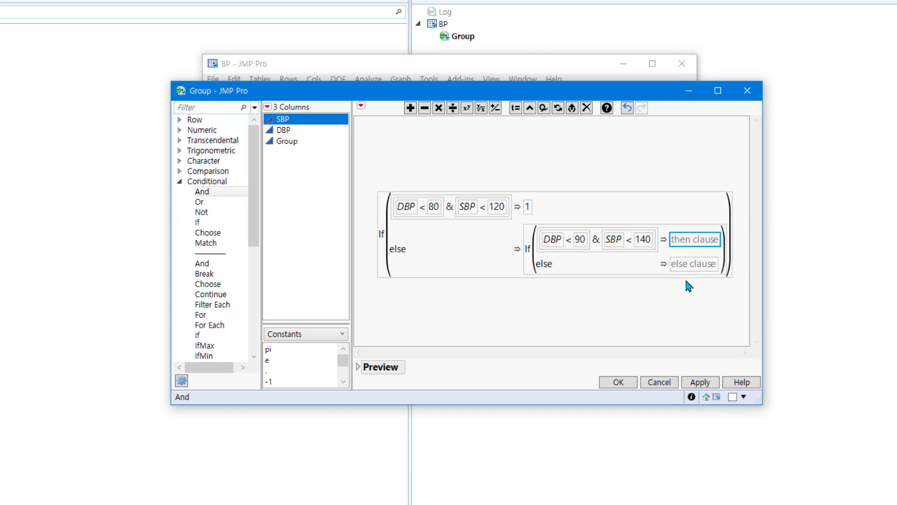
{"action": "type", "text": "2"}
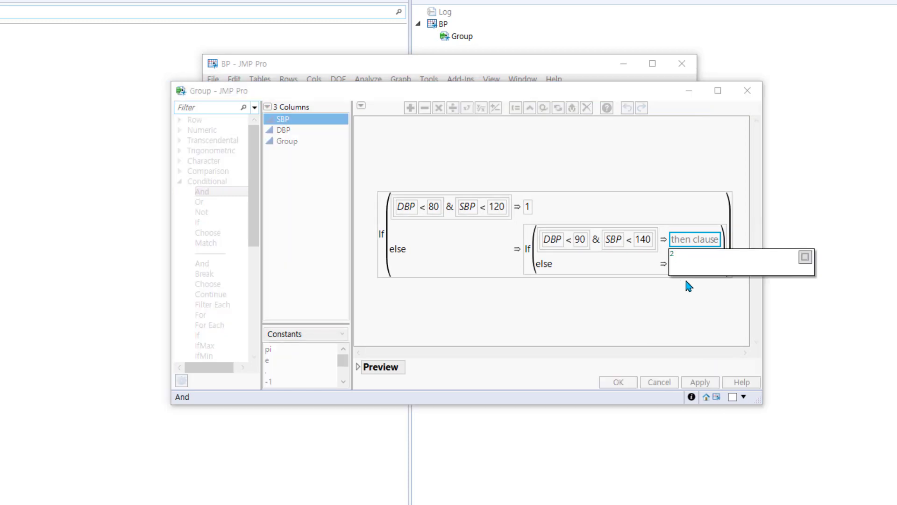
{"action": "key", "text": "Return"}
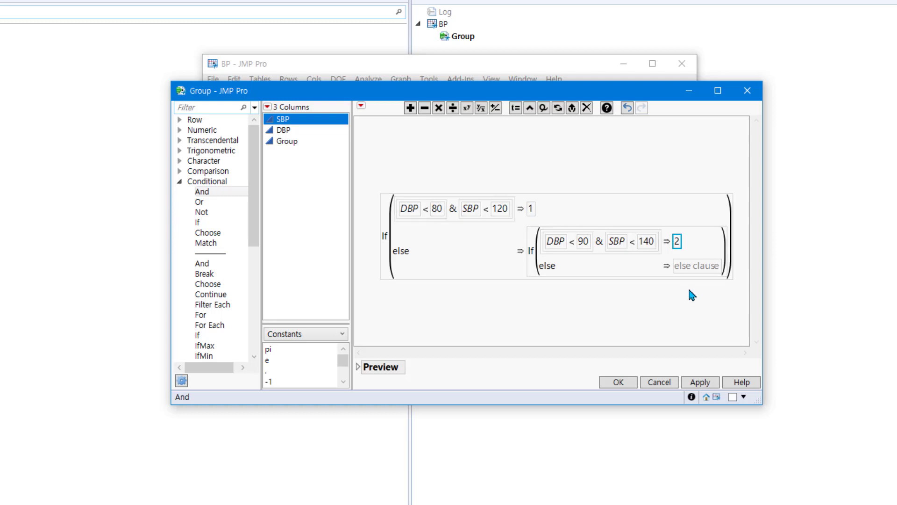
Step: Set the nested If's else clause to 3 and accept the Group column formula
{"action": "left_click", "coordinate": [701, 271]}
{"action": "type", "text": "3"}
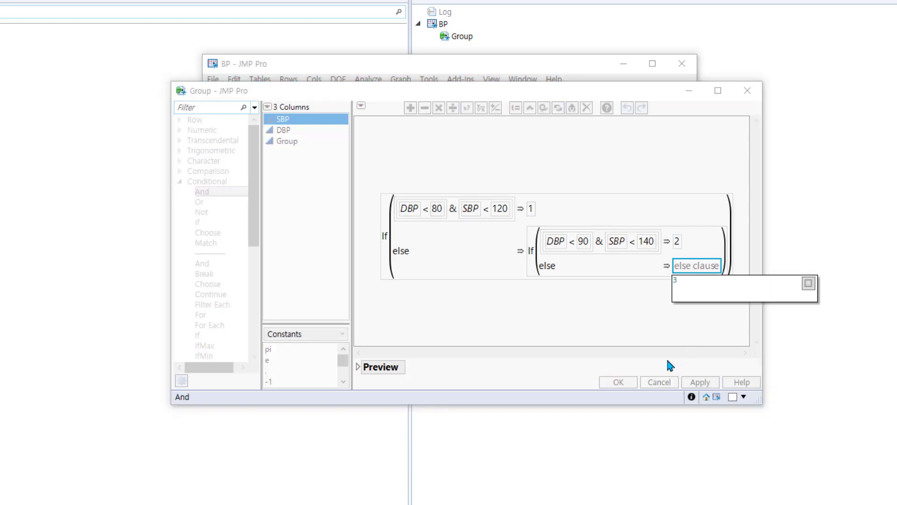
{"action": "key", "text": "Return"}
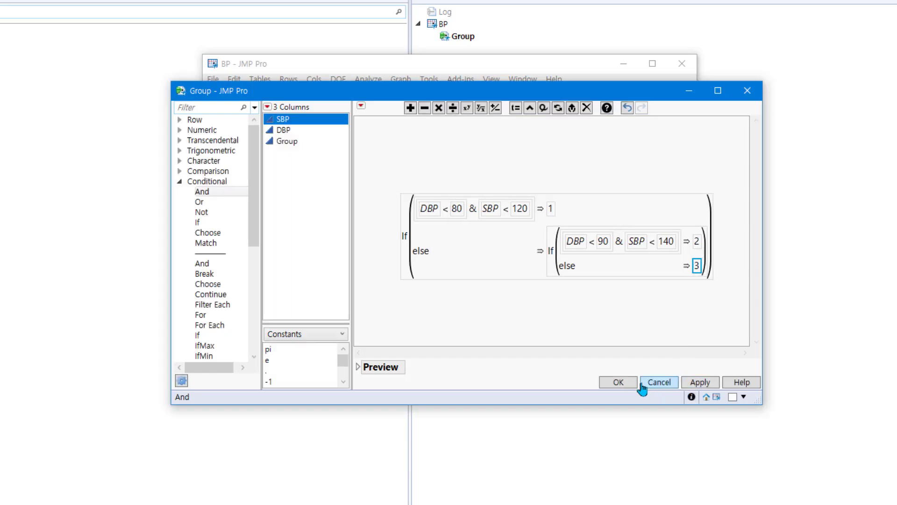
{"action": "left_click", "coordinate": [619, 382]}
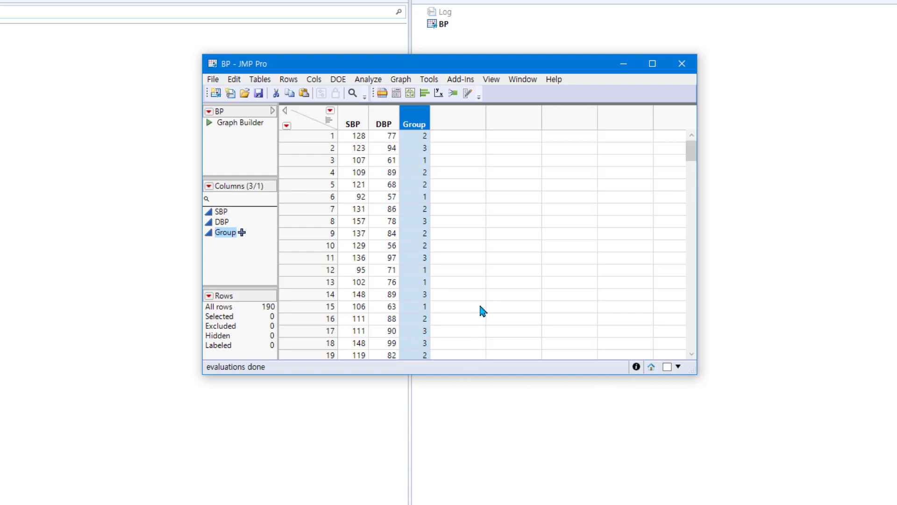
Step: Change the Group column's modeling type to Nominal
{"action": "left_click", "coordinate": [210, 239]}
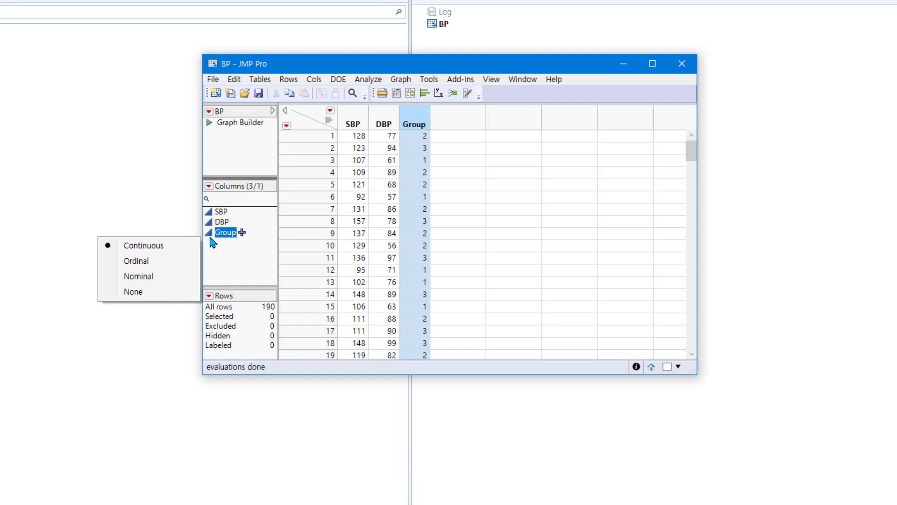
{"action": "left_click", "coordinate": [163, 282]}
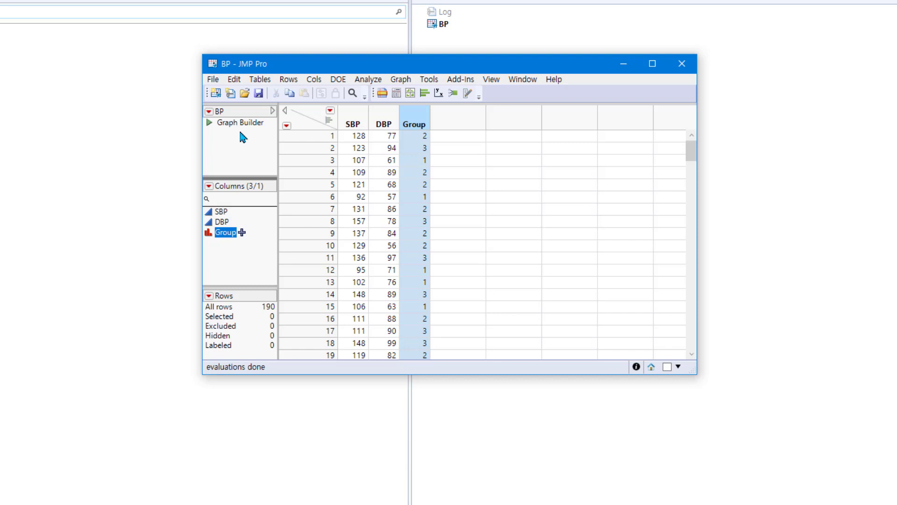
Step: Start a new Graph Builder graph plotting DBP on Y against SBP on X as points only, without the smoother
{"action": "left_click", "coordinate": [410, 96]}
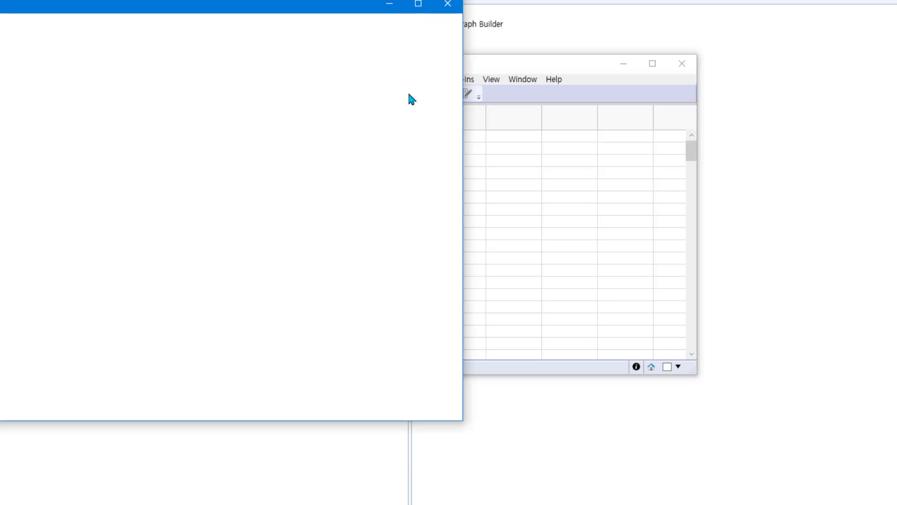
{"action": "left_click_drag", "start_coordinate": [339, 16], "coordinate": [566, 59]}
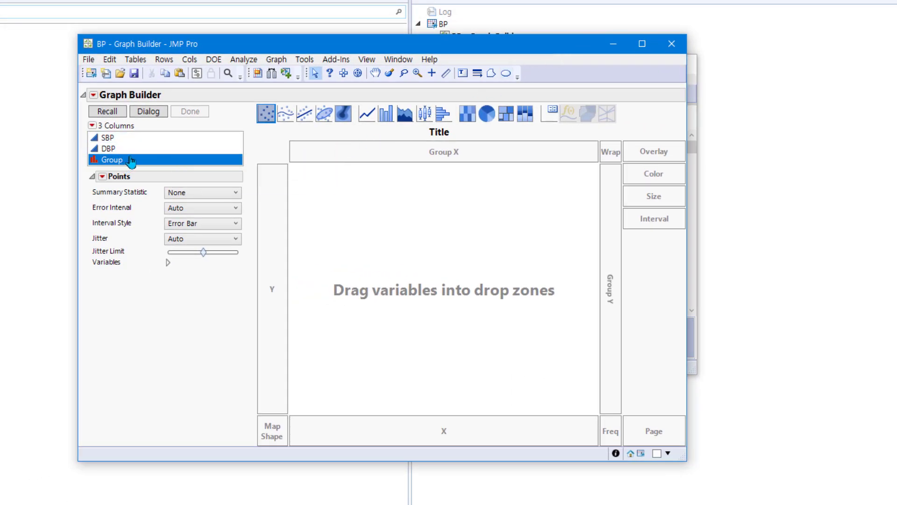
{"action": "left_click_drag", "start_coordinate": [124, 154], "coordinate": [275, 213]}
{"action": "left_click", "coordinate": [146, 159]}
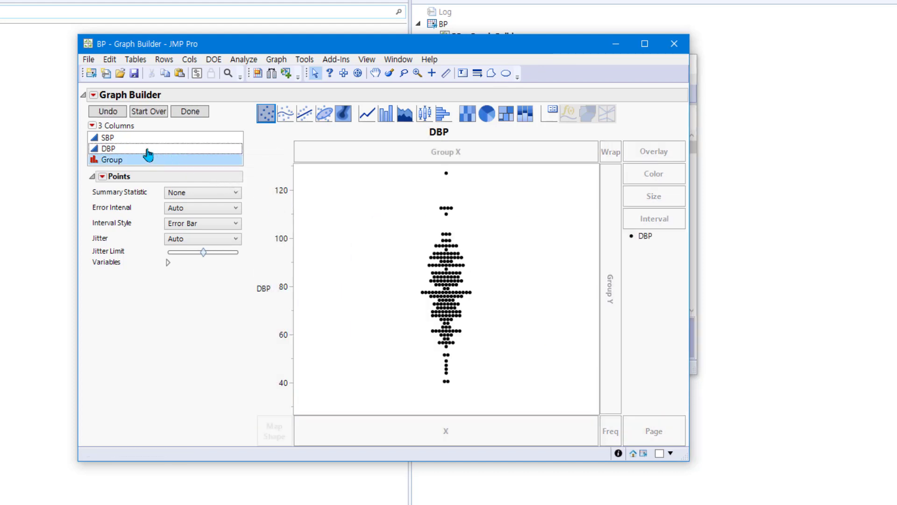
{"action": "left_click", "coordinate": [134, 138], "text": "shift"}
{"action": "left_click_drag", "start_coordinate": [159, 166], "coordinate": [406, 433]}
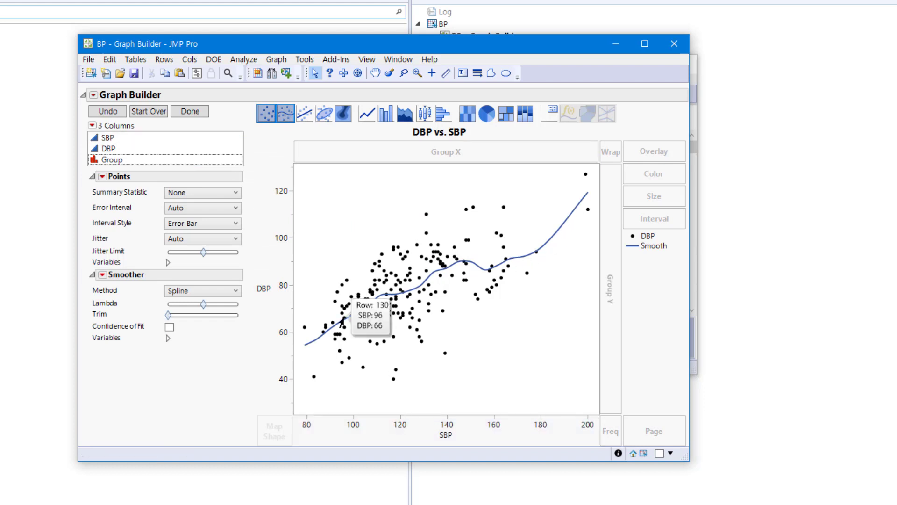
{"action": "left_click", "coordinate": [285, 115]}
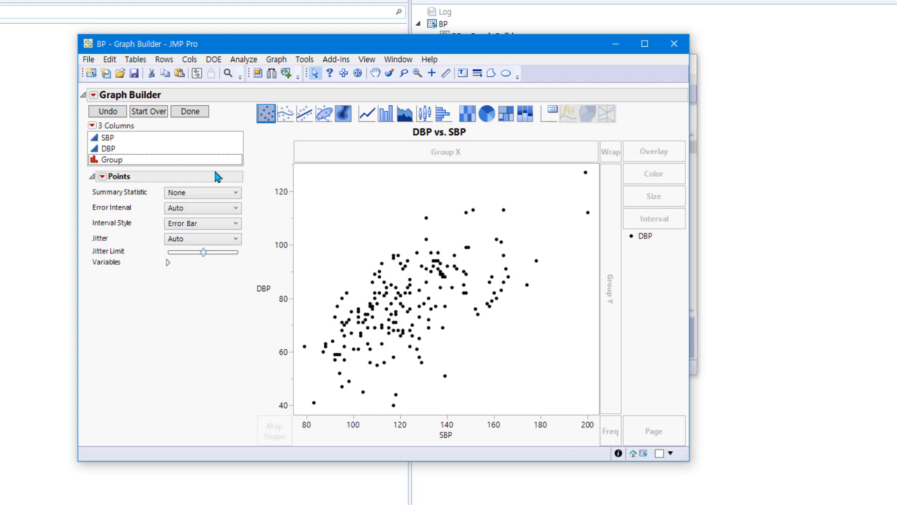
Step: Color the DBP vs. SBP points by Group and close the graph window
{"action": "left_click", "coordinate": [133, 160]}
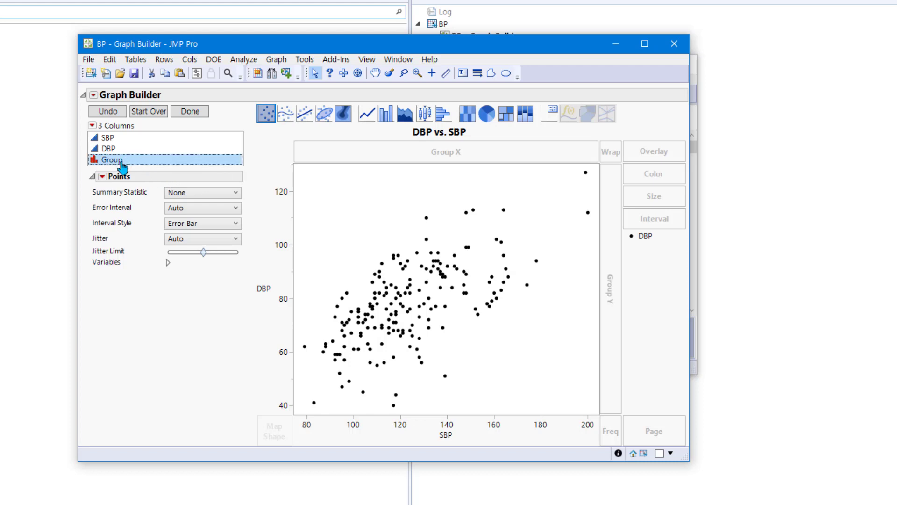
{"action": "left_click_drag", "start_coordinate": [122, 166], "coordinate": [657, 177]}
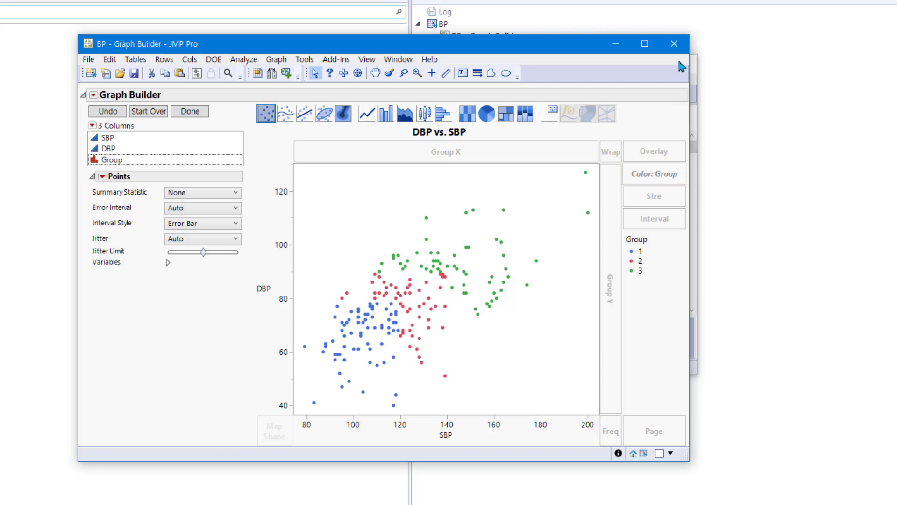
{"action": "left_click", "coordinate": [680, 43]}
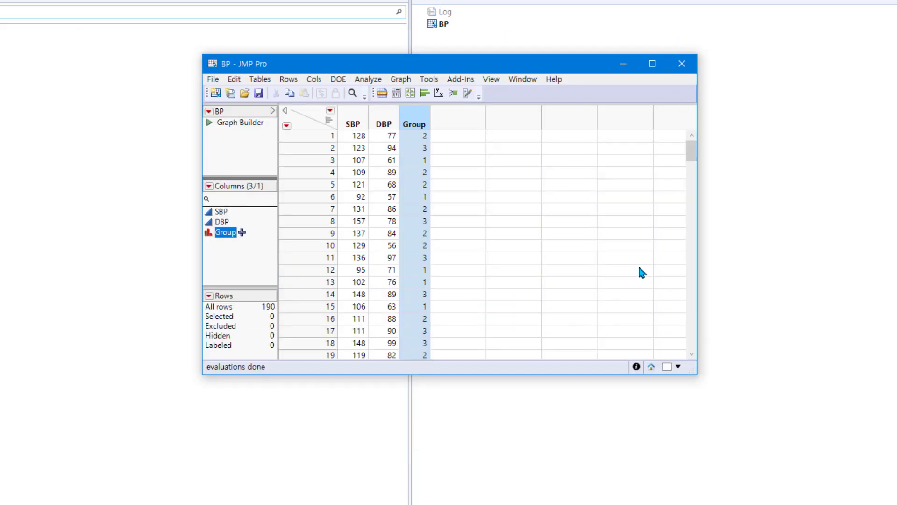
Step: Run the BP table's saved Graph Builder script and finish the SBP vs. DBP graph so its setup controls are hidden
{"action": "left_click", "coordinate": [210, 122]}
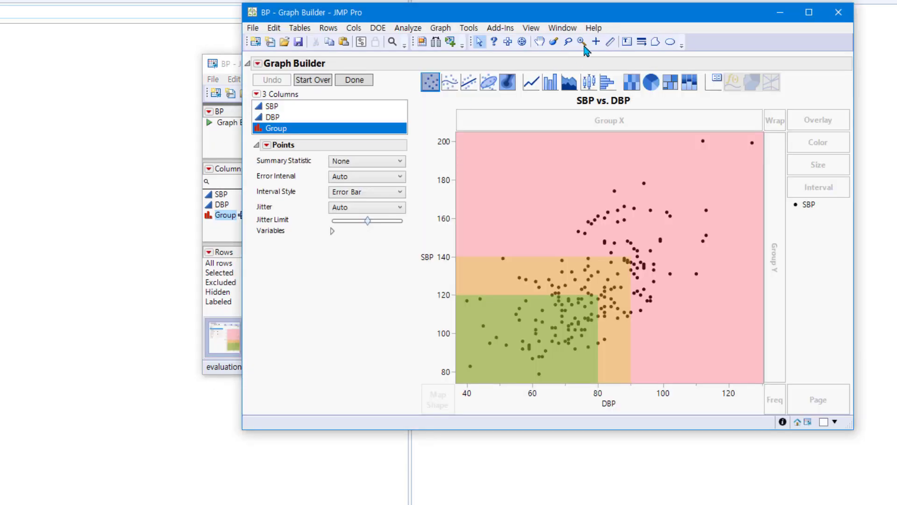
{"action": "left_click_drag", "start_coordinate": [607, 17], "coordinate": [524, 49]}
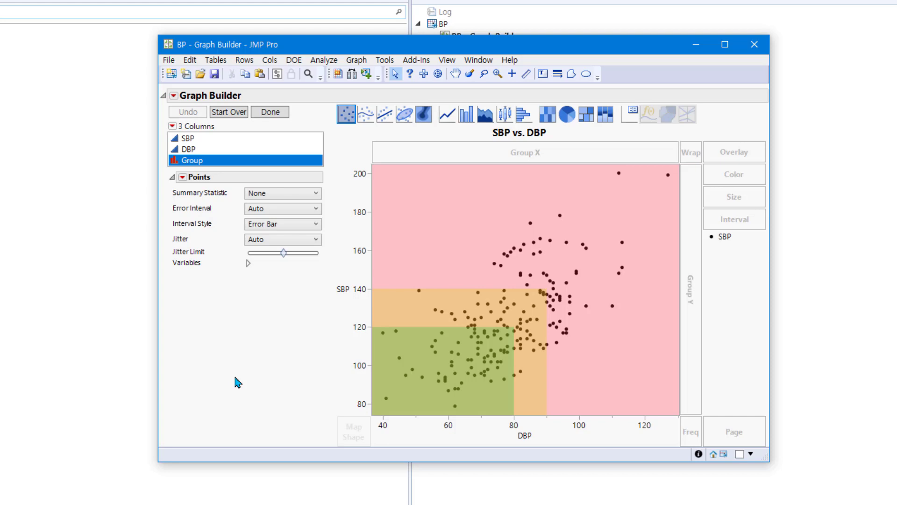
{"action": "left_click", "coordinate": [276, 114]}
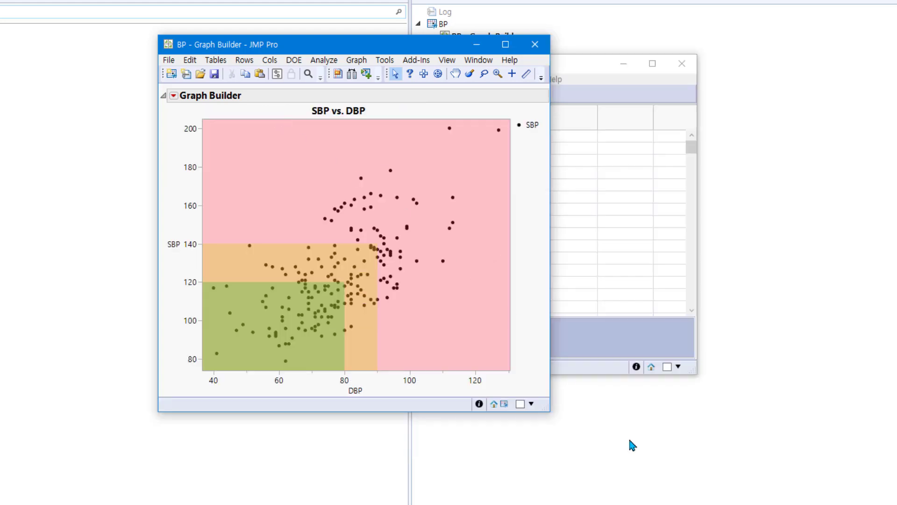